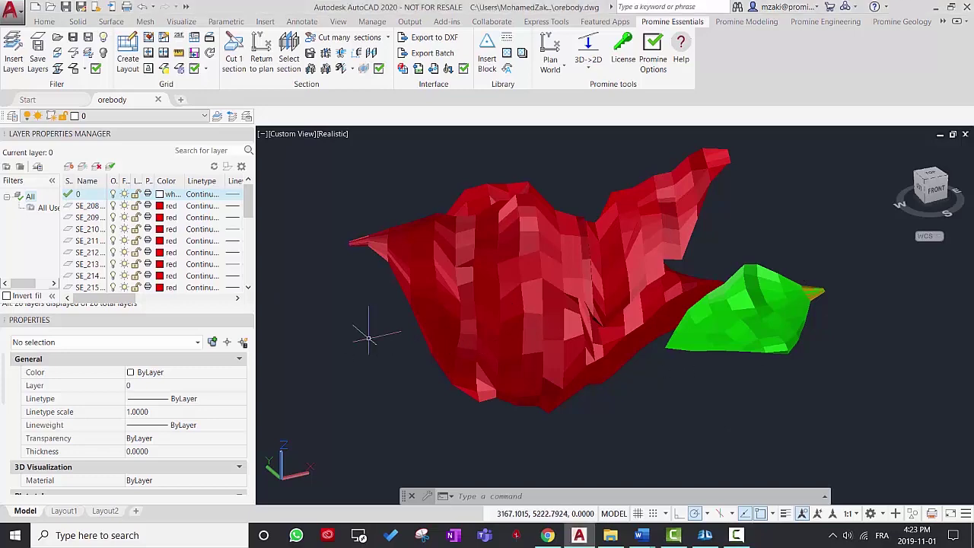
- Save the drawing to the Desktop as orebody.dwg in AutoCAD 2013/LT2013 format, replacing the existing file
{"action": "middle_click_drag", "start_coordinate": [380, 358], "coordinate": [426, 384], "text": "shift"}
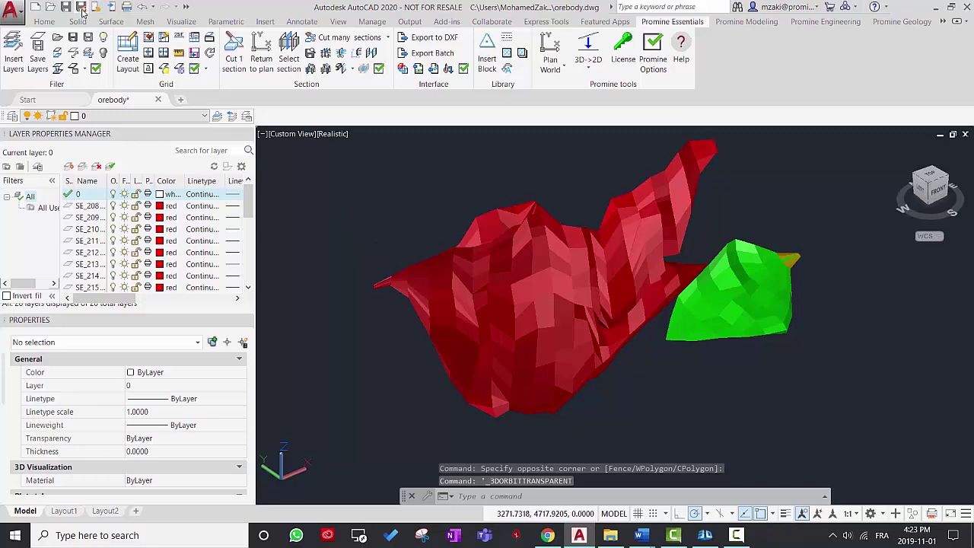
{"action": "left_click", "coordinate": [80, 6]}
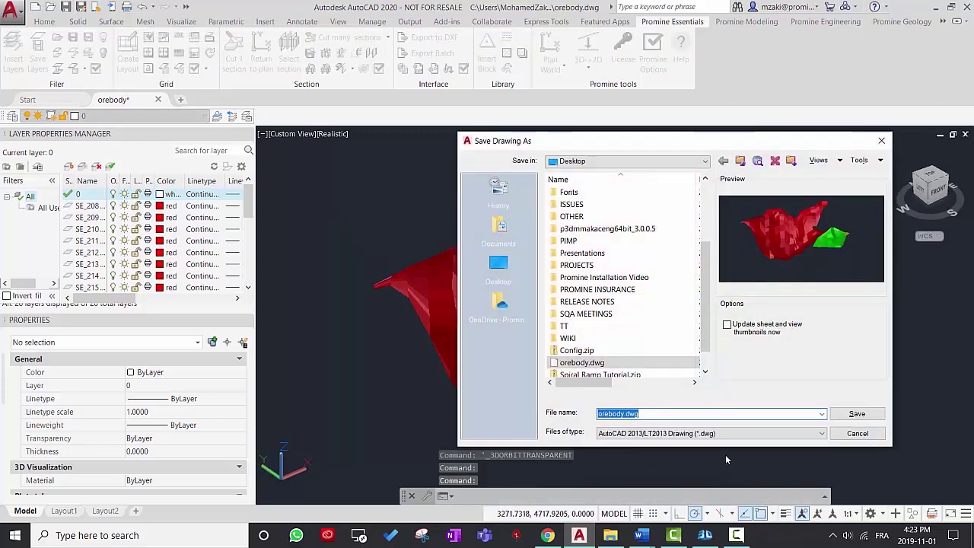
{"action": "left_click", "coordinate": [499, 267]}
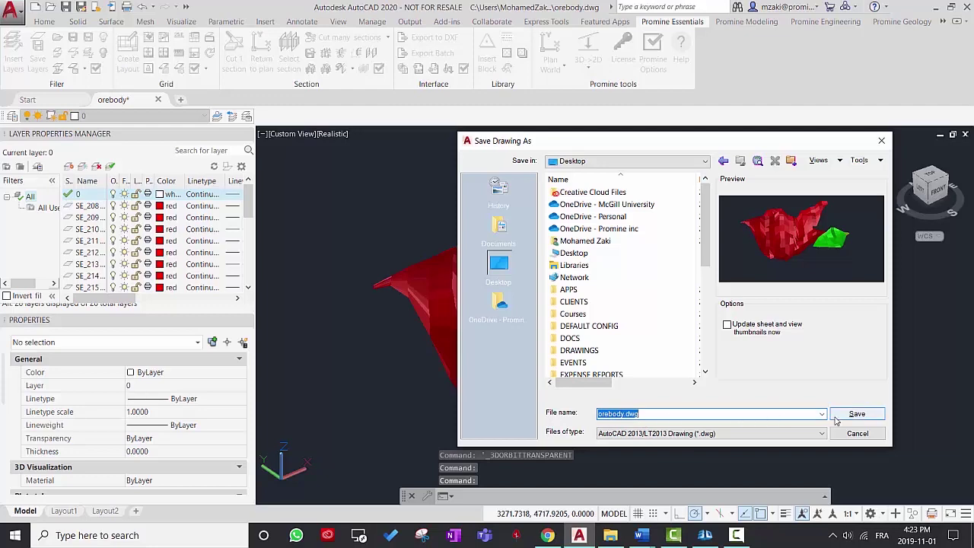
{"action": "left_click", "coordinate": [857, 413]}
{"action": "left_click", "coordinate": [659, 326]}
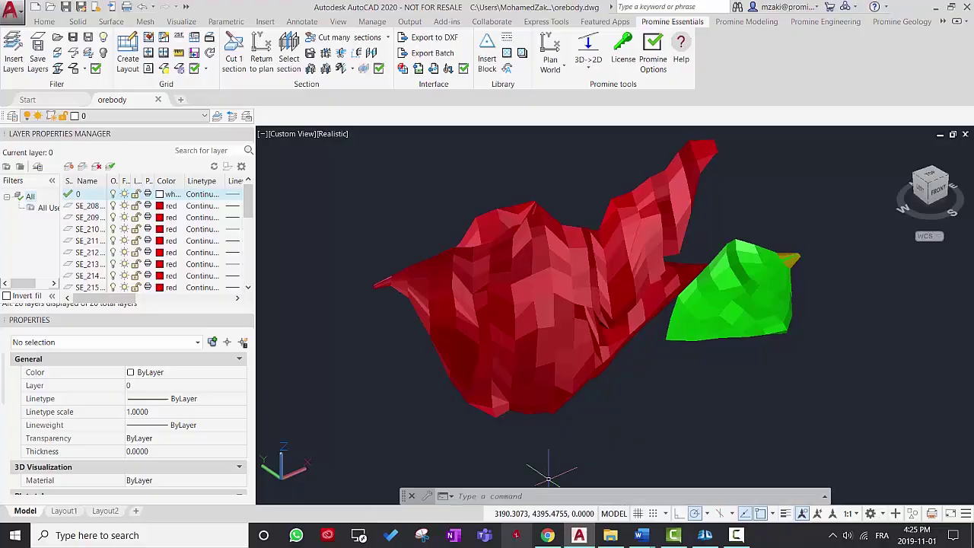
- Switch to Chrome, go to the 3D PDF Maker website from the "3d pdf maker" search, and open the AutoCAD version's download form
{"action": "left_click", "coordinate": [547, 535]}
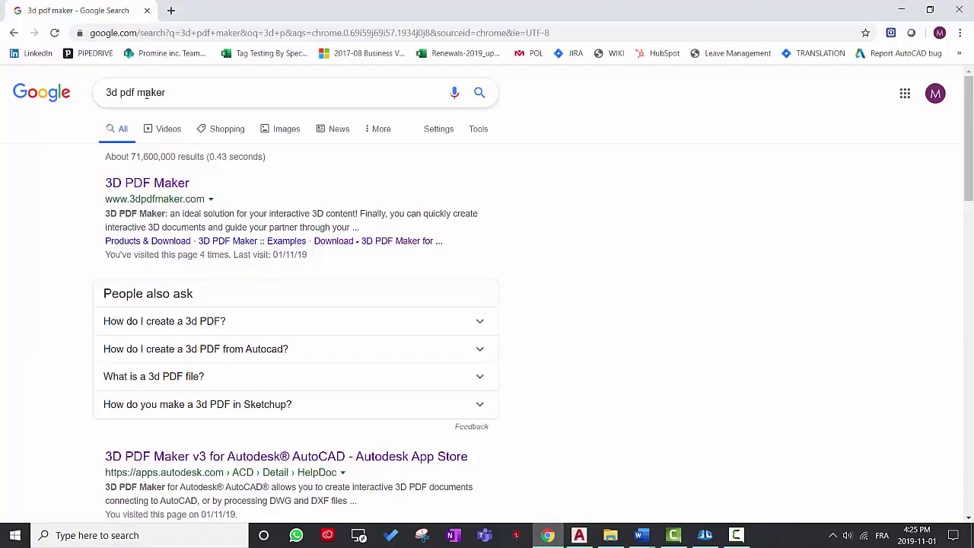
{"action": "left_click_drag", "start_coordinate": [175, 97], "coordinate": [88, 99]}
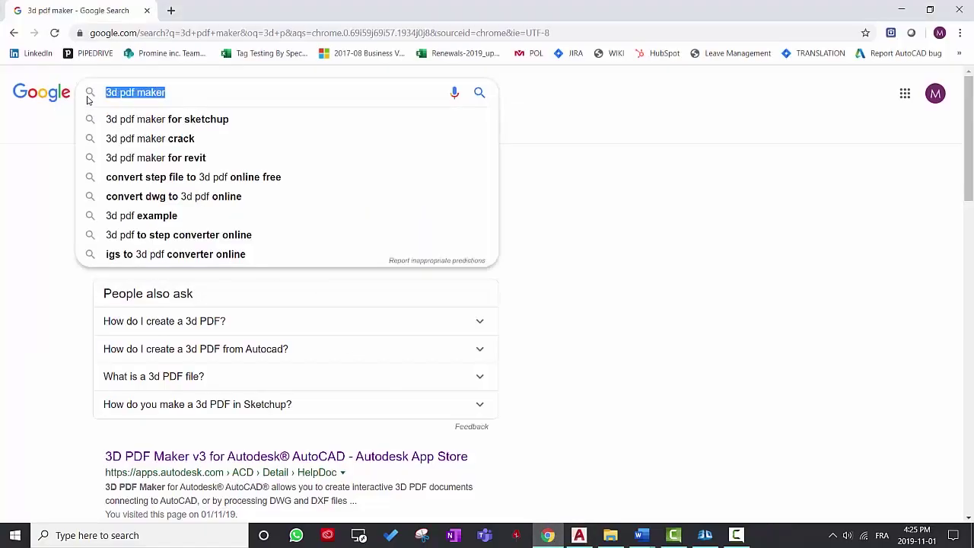
{"action": "left_click", "coordinate": [174, 91]}
{"action": "left_click", "coordinate": [516, 173]}
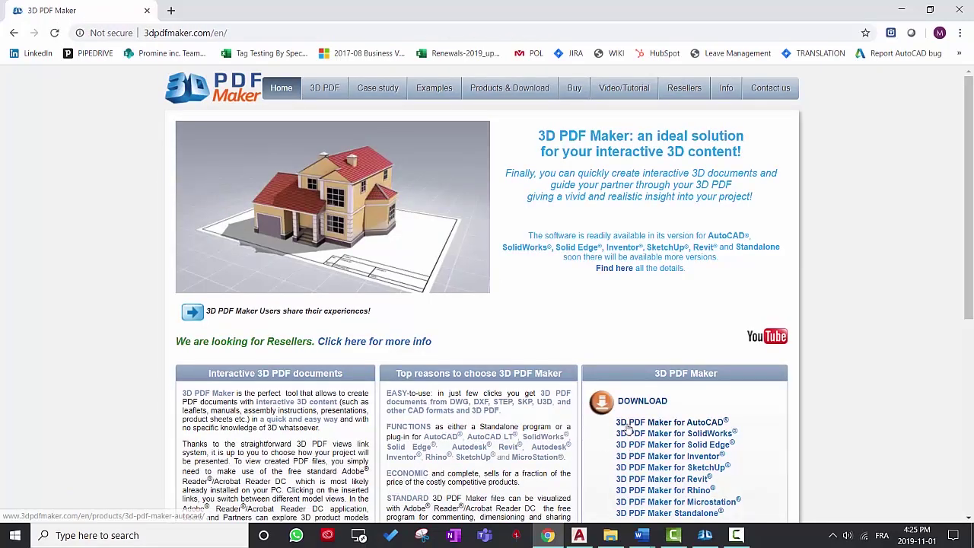
{"action": "left_click", "coordinate": [690, 424]}
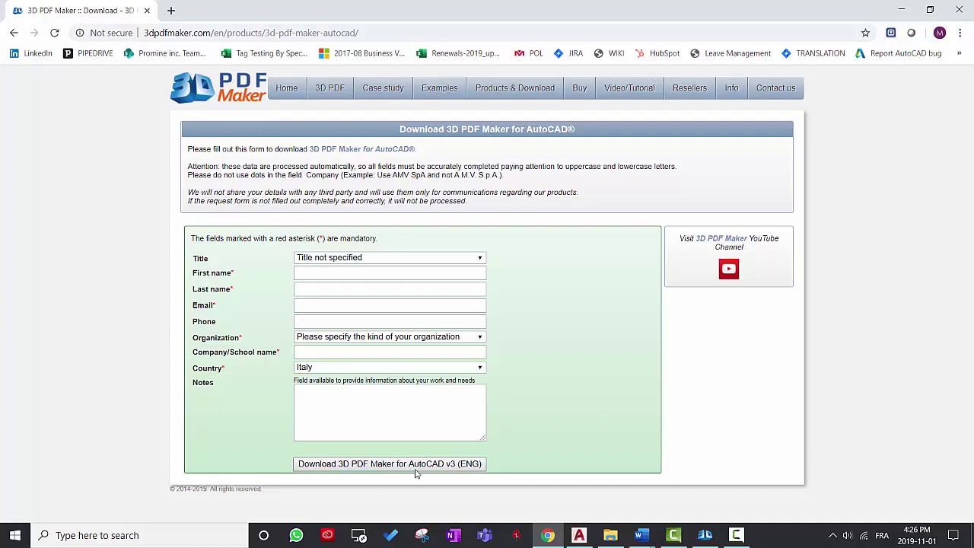
- Switch to File Explorer and run downloader_p3dmmakaceng.exe from the Downloads folder
{"action": "left_click", "coordinate": [610, 534]}
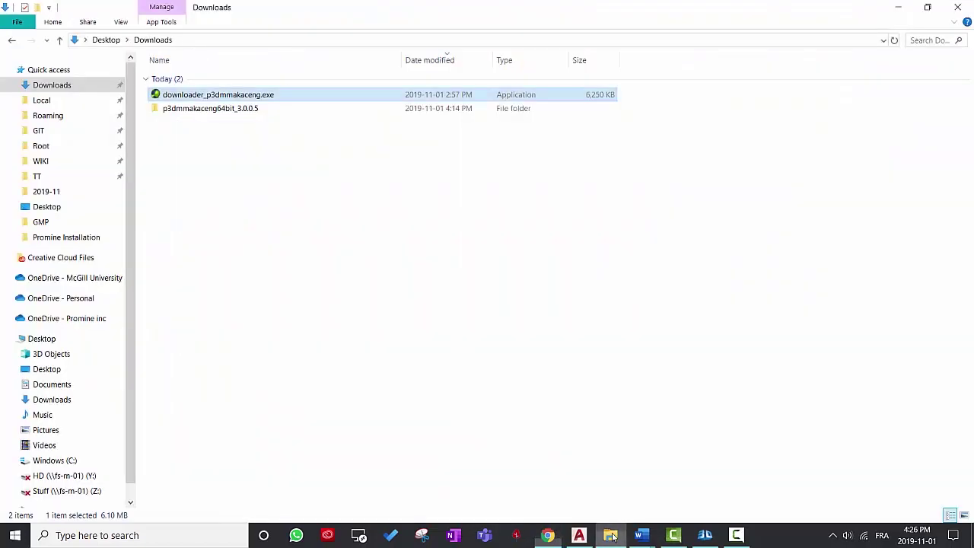
{"action": "double_click", "coordinate": [226, 99]}
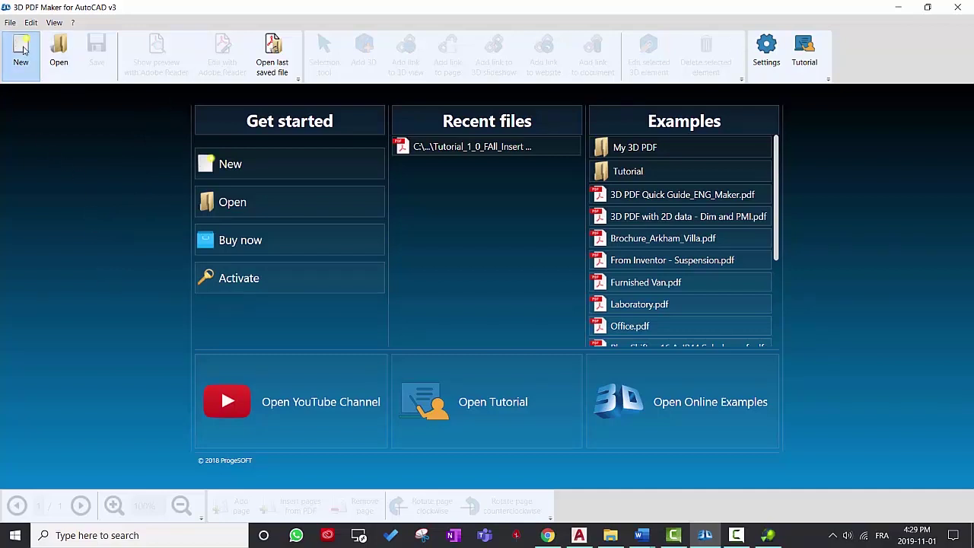
- Create a new document in 3D PDF Maker with an ISO A4 page in landscape orientation
{"action": "left_click", "coordinate": [21, 51]}
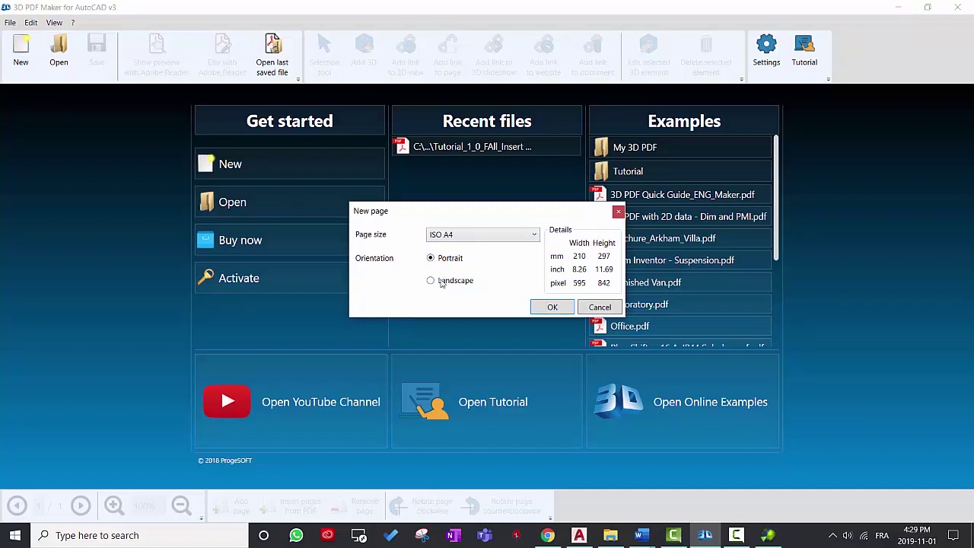
{"action": "left_click", "coordinate": [433, 281]}
{"action": "left_click", "coordinate": [552, 306]}
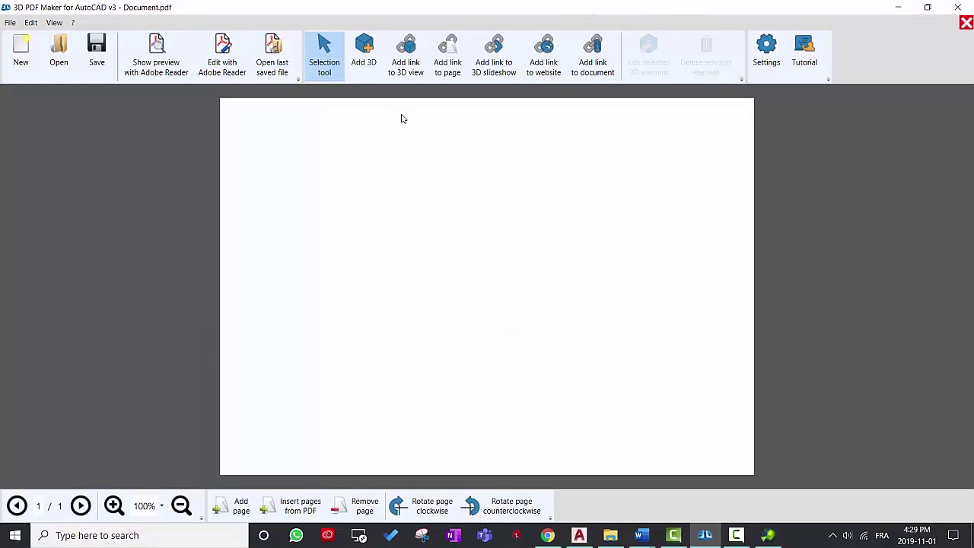
- Add a 3D area covering almost the whole page, convert it from the Desktop file orebody.dwg, and accept the 3D view
{"action": "left_click", "coordinate": [367, 58]}
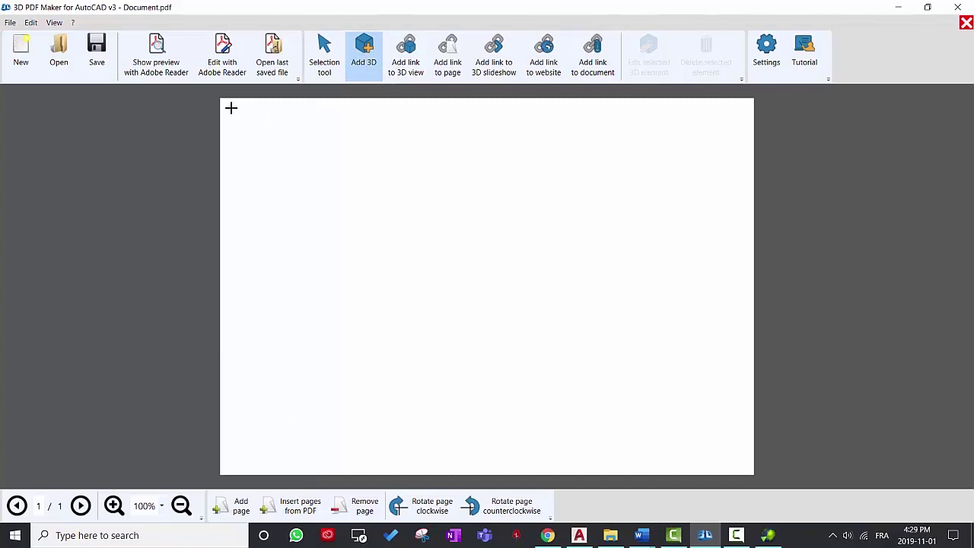
{"action": "left_click_drag", "start_coordinate": [229, 109], "coordinate": [748, 472]}
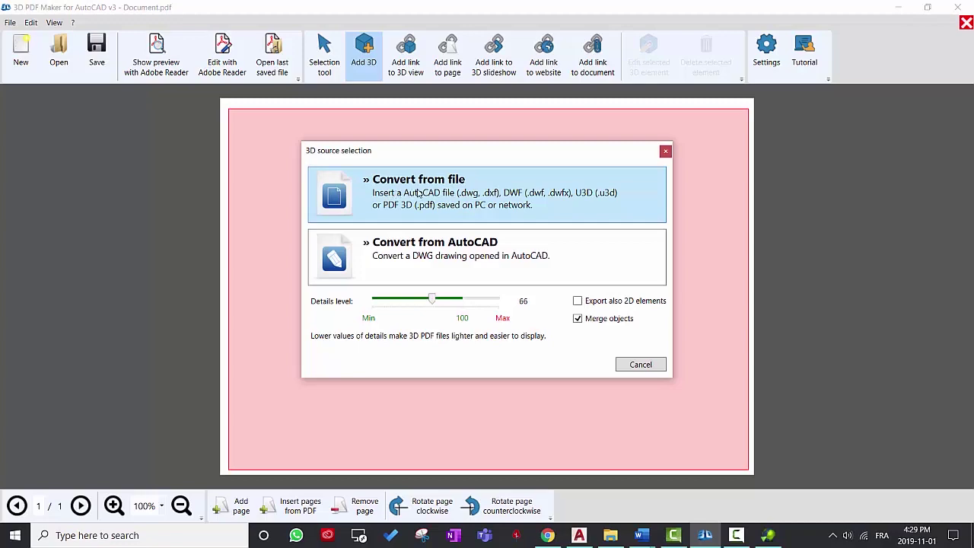
{"action": "left_click", "coordinate": [419, 194]}
{"action": "left_click_drag", "start_coordinate": [434, 172], "coordinate": [327, 99]}
{"action": "scroll", "coordinate": [439, 249], "scroll_direction": "down", "scroll_amount": 3}
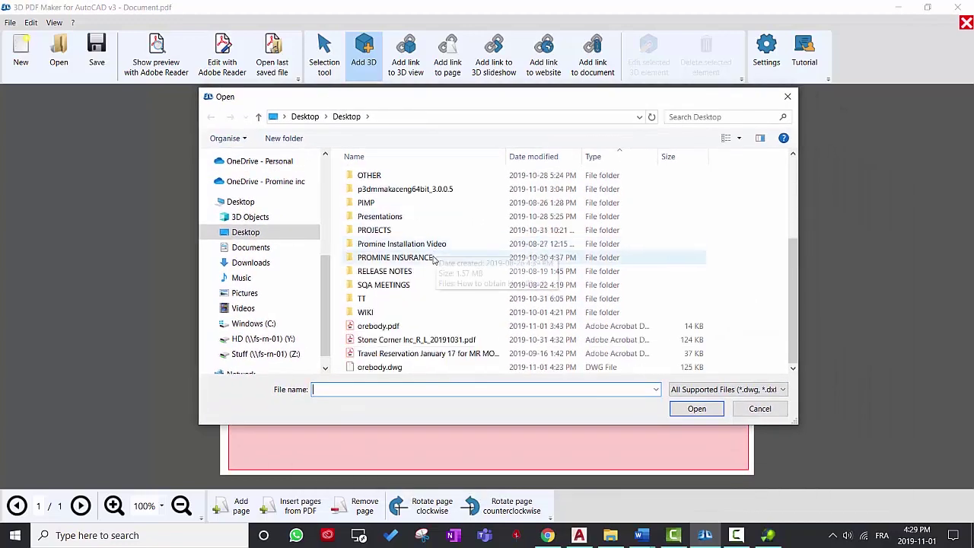
{"action": "left_click", "coordinate": [401, 368]}
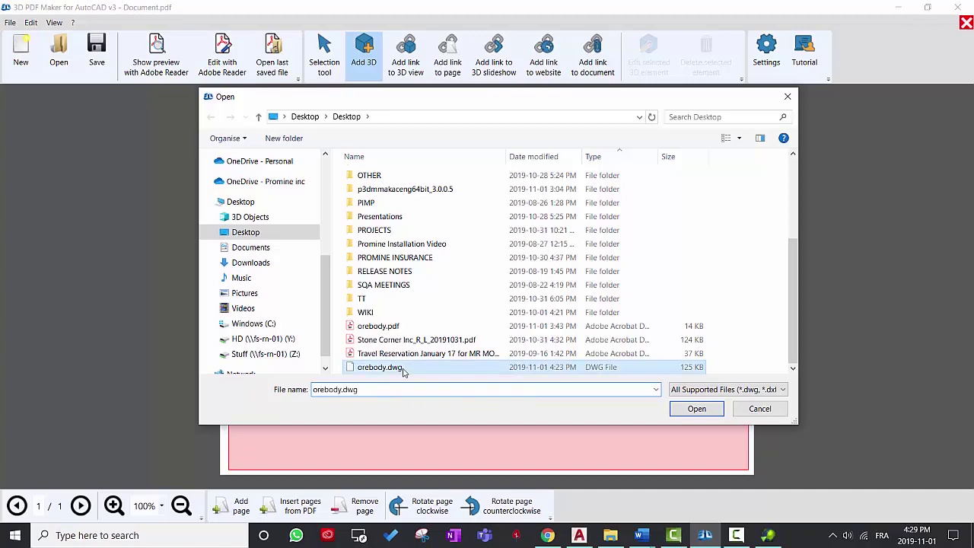
{"action": "left_click", "coordinate": [689, 411]}
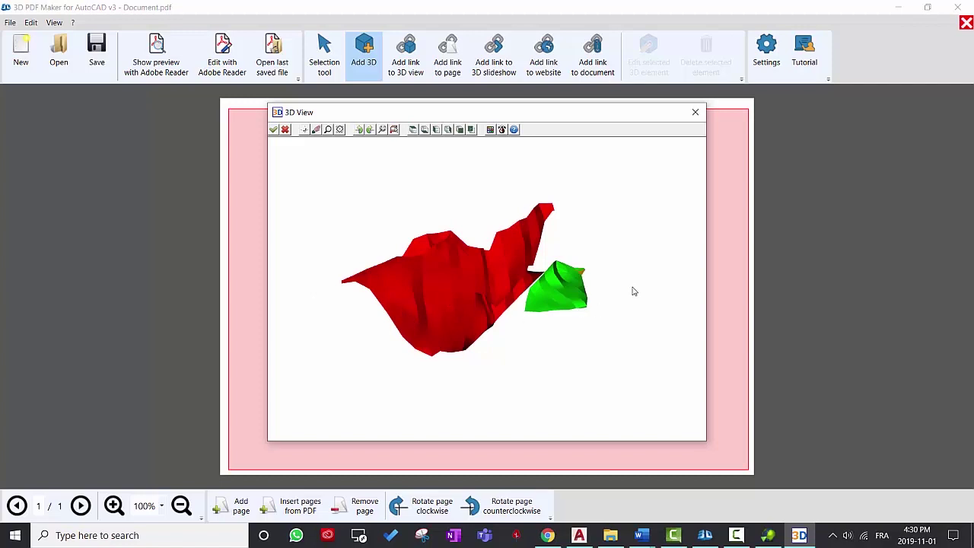
{"action": "left_click", "coordinate": [273, 130]}
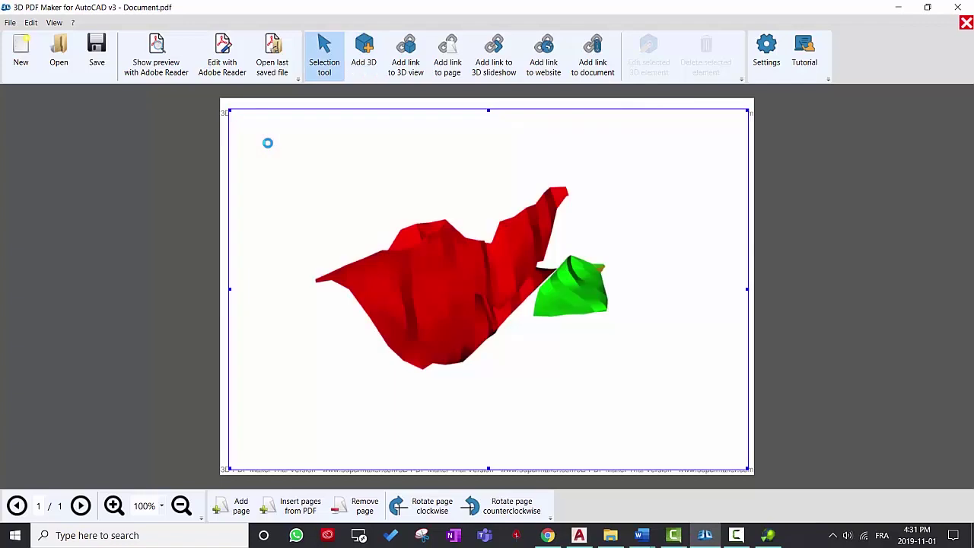
- Preview the document in Adobe Reader and rotate the 3D orebody model to examine it from several sides
{"action": "left_click", "coordinate": [202, 134]}
{"action": "left_click", "coordinate": [173, 64]}
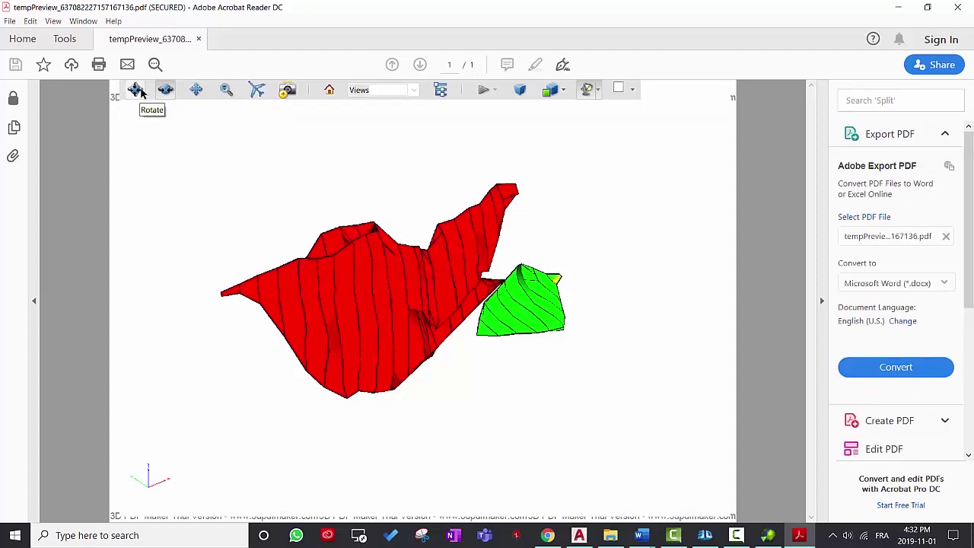
{"action": "left_click", "coordinate": [137, 91]}
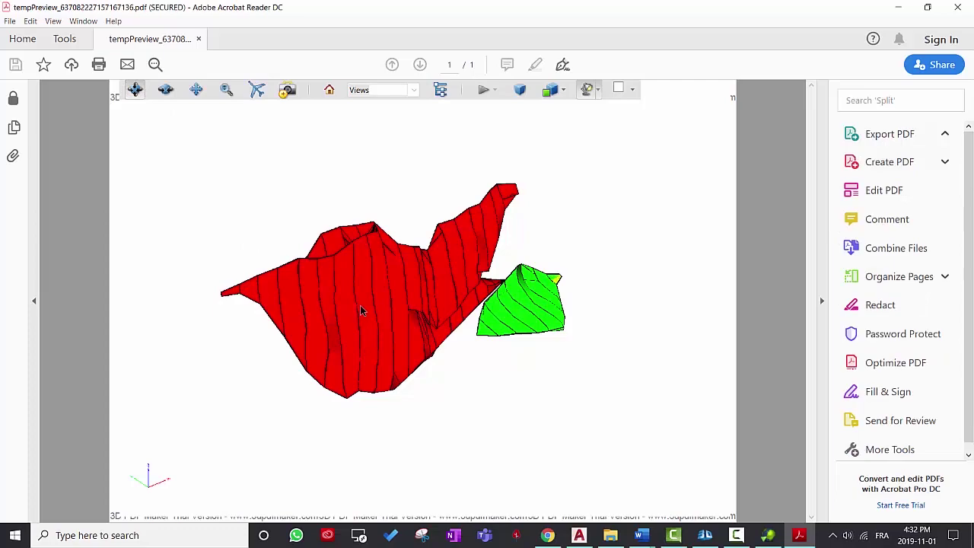
{"action": "left_click_drag", "start_coordinate": [360, 305], "coordinate": [497, 367]}
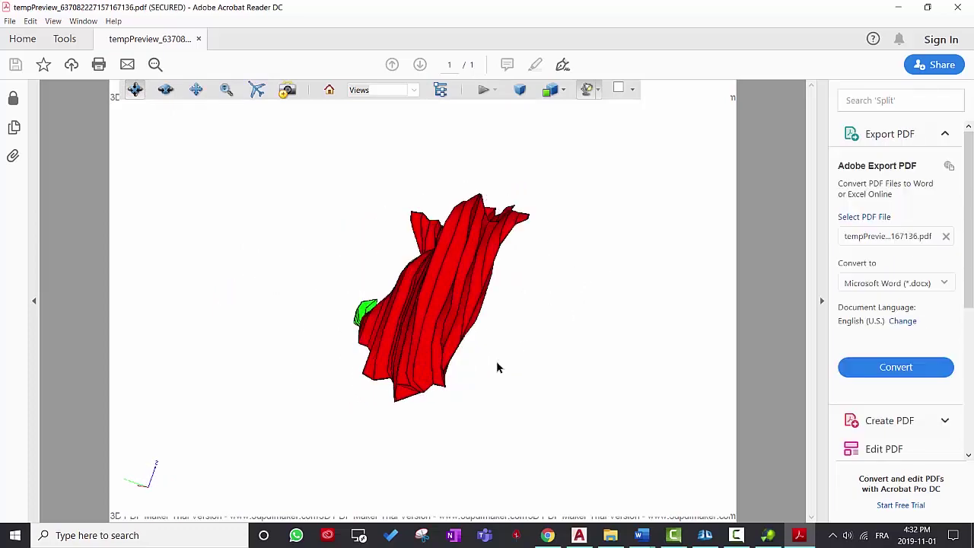
{"action": "left_click_drag", "start_coordinate": [389, 357], "coordinate": [500, 347]}
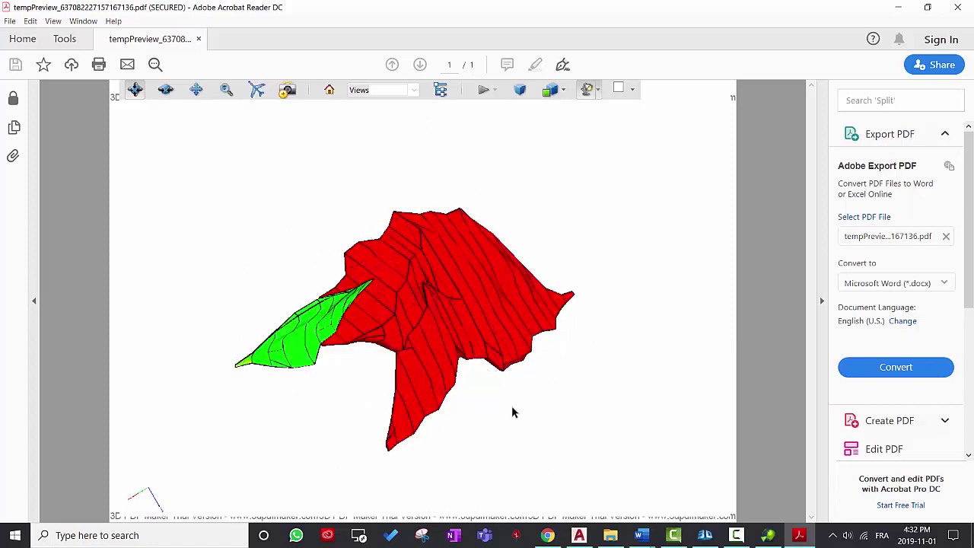
{"action": "left_click_drag", "start_coordinate": [502, 400], "coordinate": [345, 246]}
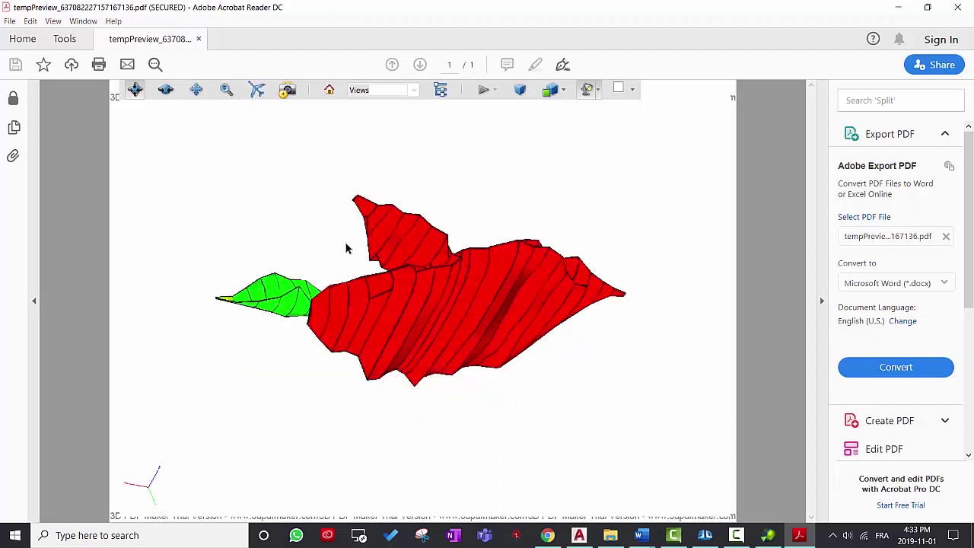
{"action": "left_click", "coordinate": [10, 21]}
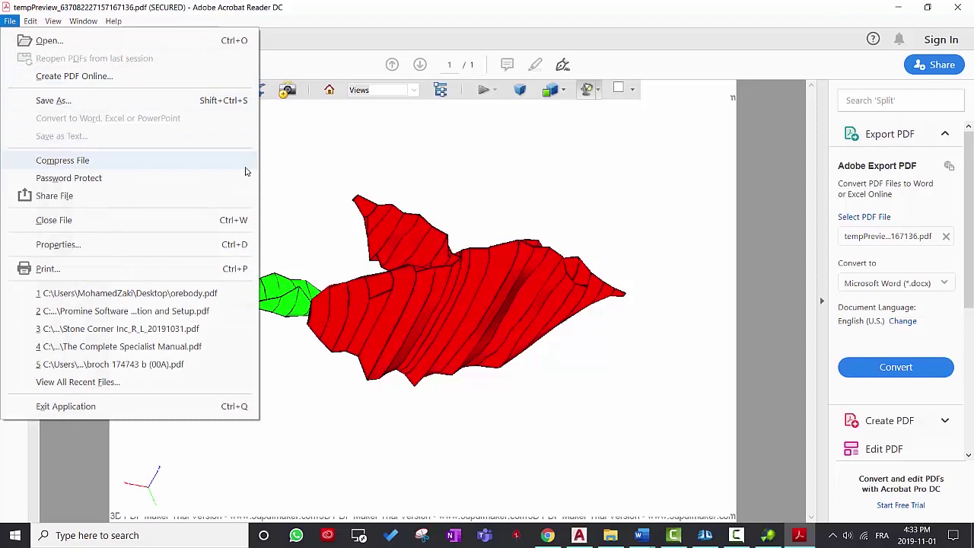
{"action": "left_click", "coordinate": [276, 182]}
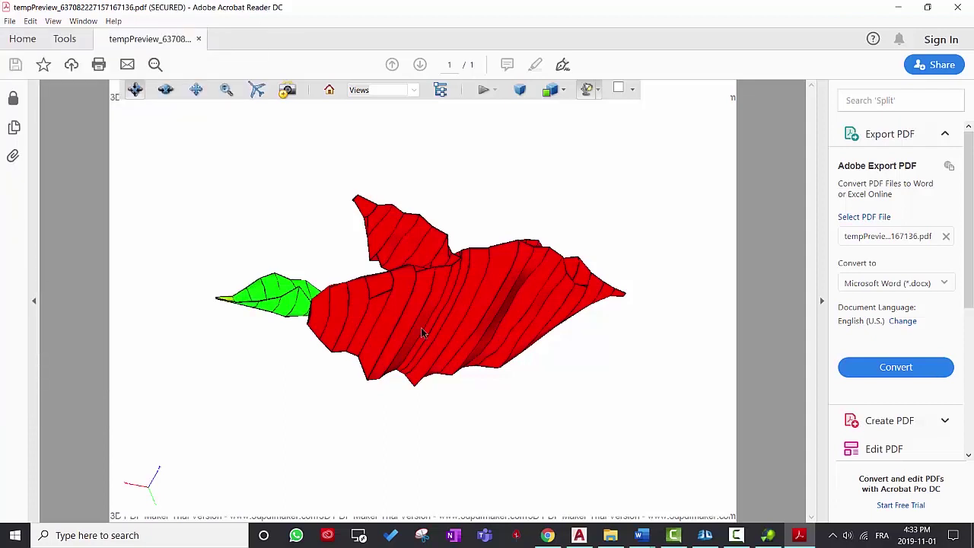